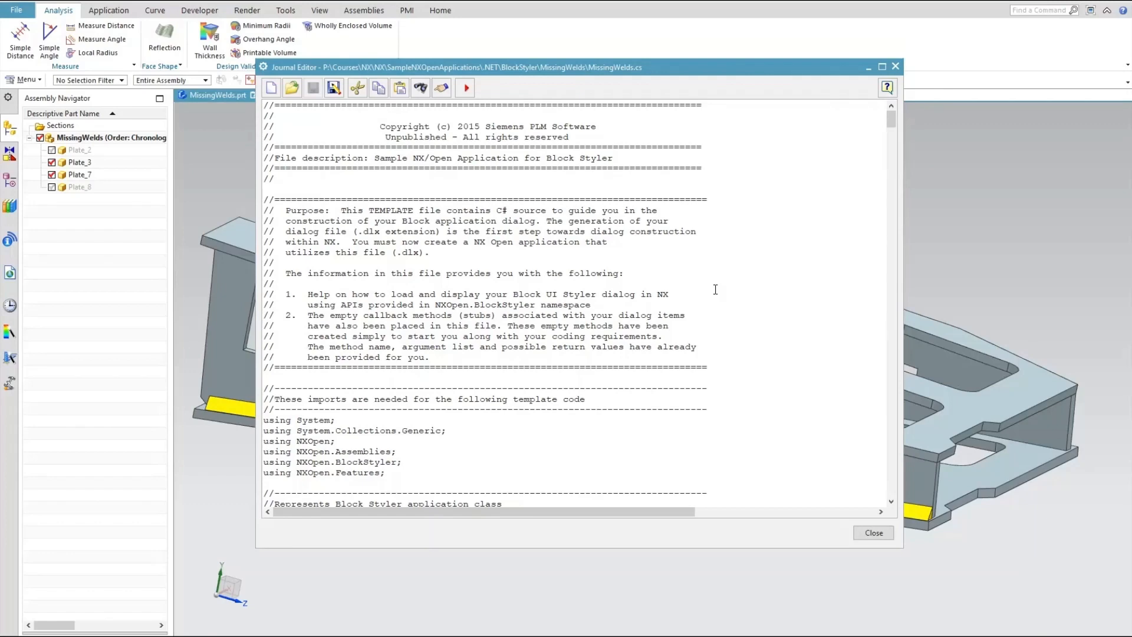
# Review the class members and constructor in the MissingWelds.cs journal and run it.
pyautogui.scroll(-10, 719, 279)
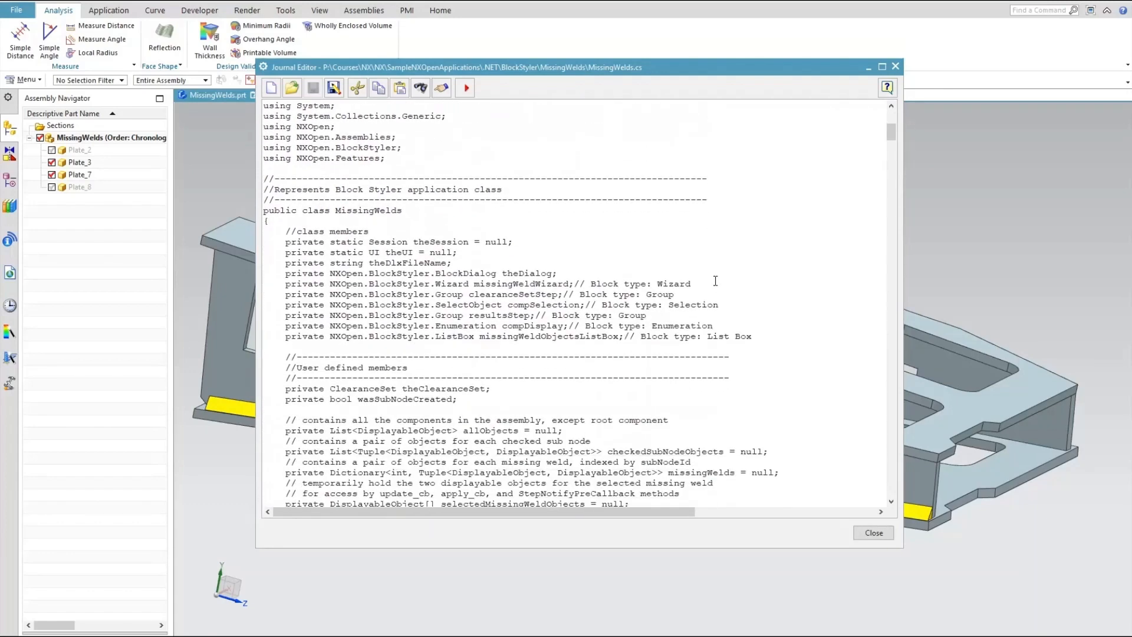
pyautogui.scroll(-4, 714, 280)
pyautogui.scroll(-5, 712, 284)
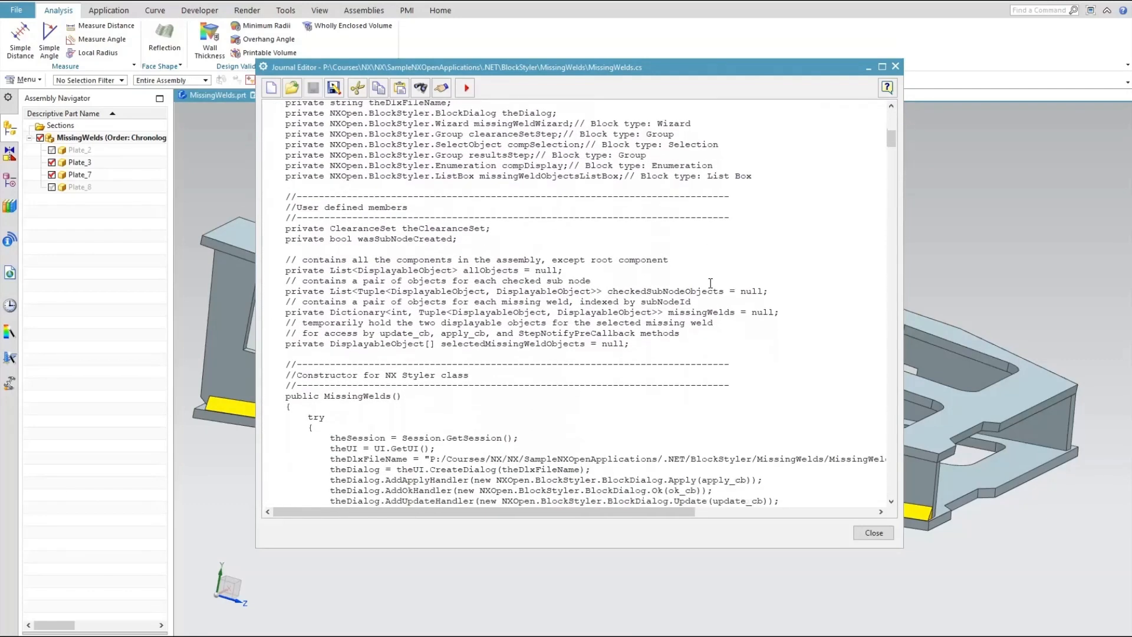
pyautogui.doubleClick(622, 335)
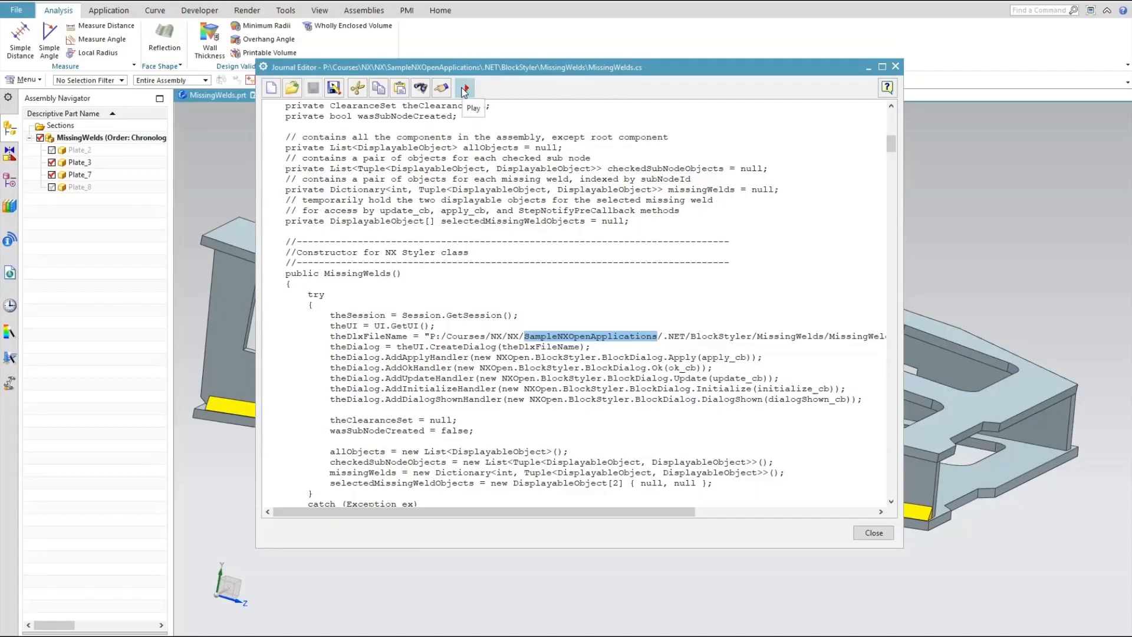
pyautogui.click(463, 89)
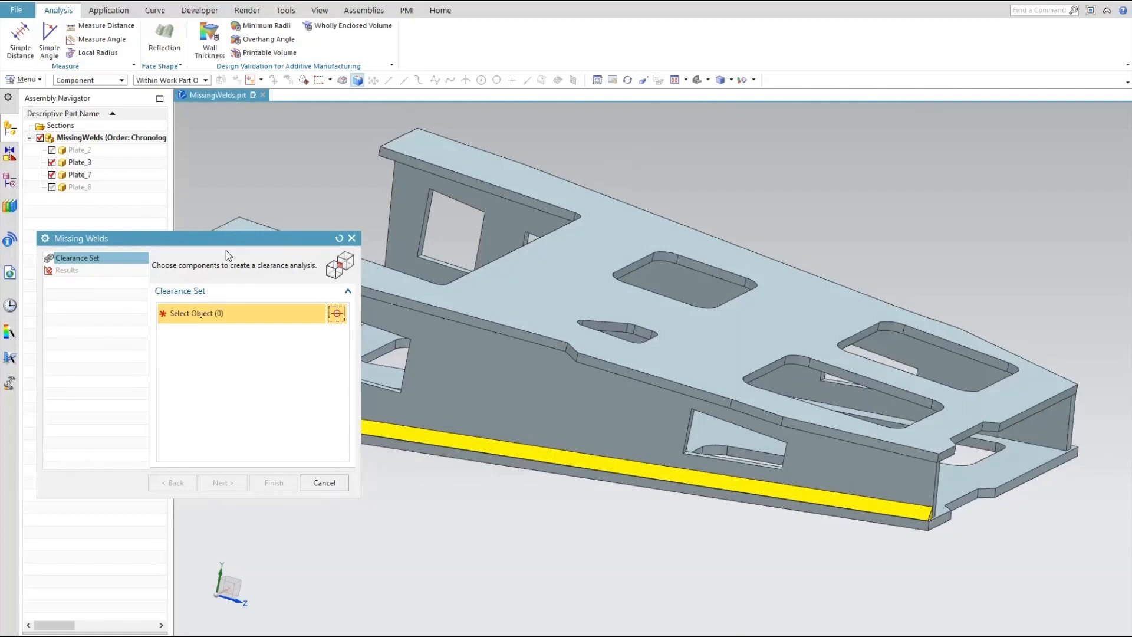
# Select Plate_3 and Plate_7 for the clearance set and run the missing weld analysis on them.
pyautogui.moveTo(227, 240); pyautogui.dragTo(502, 146)
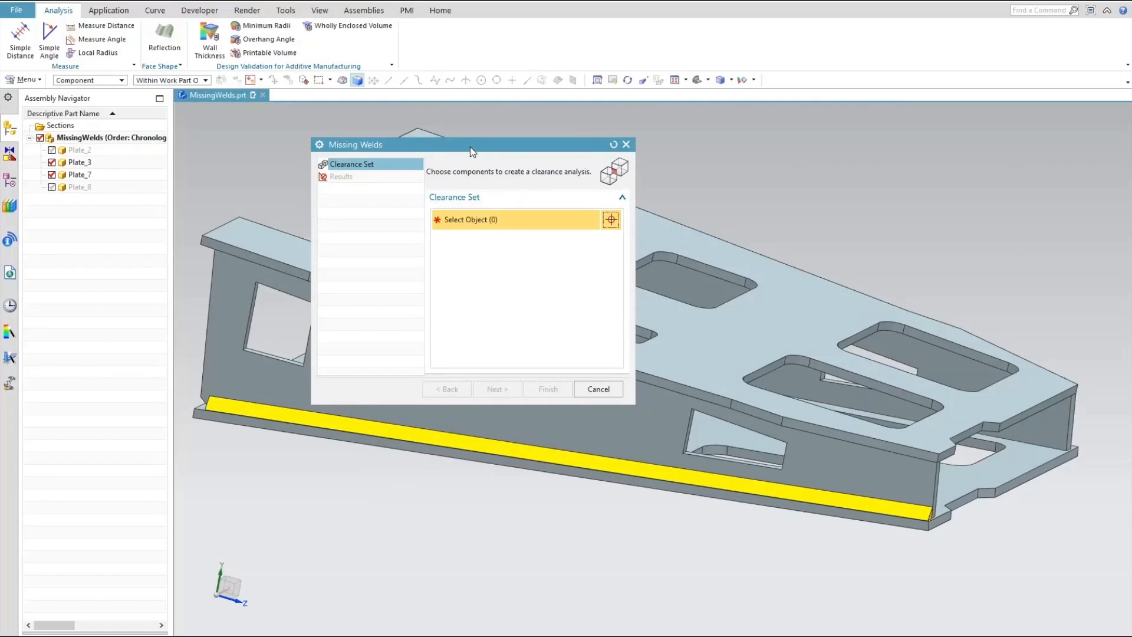
pyautogui.moveTo(470, 149); pyautogui.dragTo(348, 125)
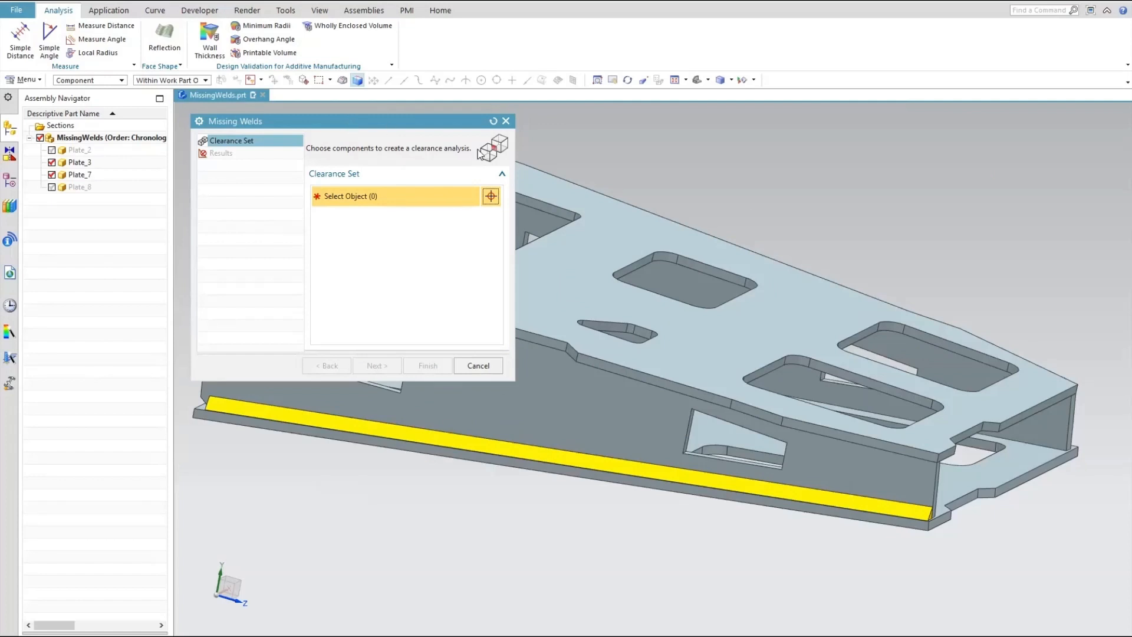
pyautogui.scroll(2, 829, 232)
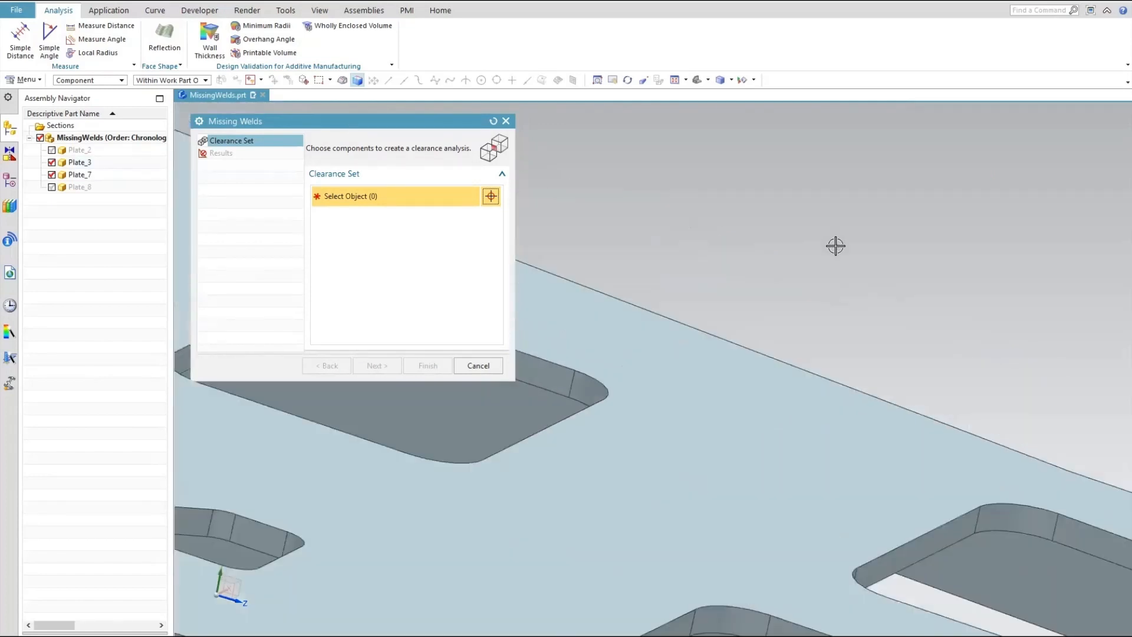
pyautogui.scroll(-6, 834, 243)
pyautogui.scroll(3, 632, 299)
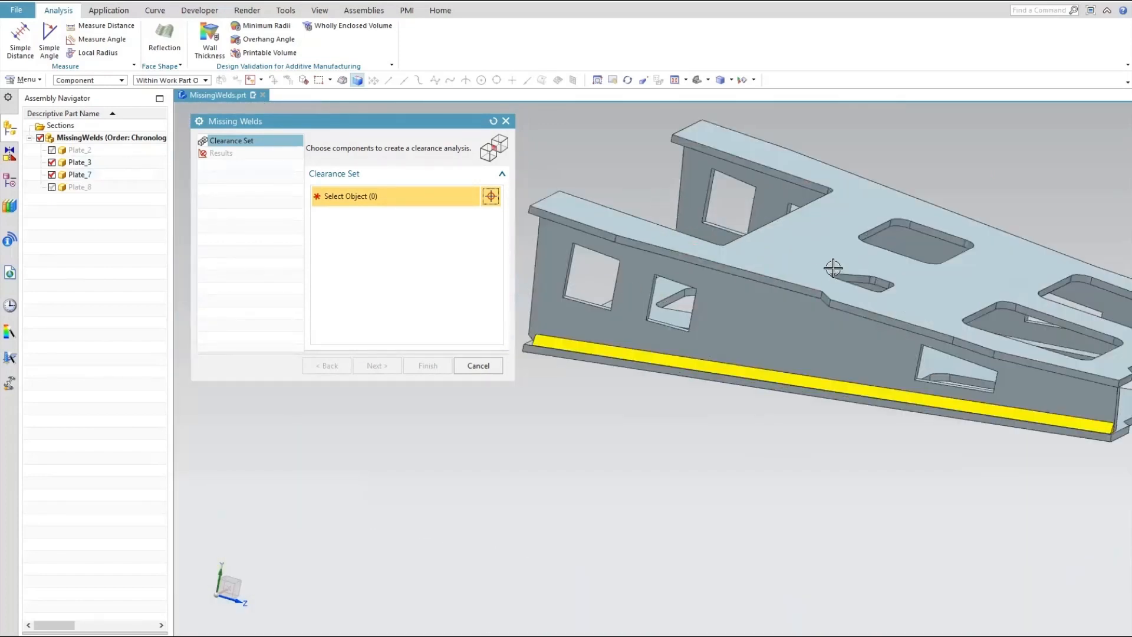
pyautogui.click(785, 247)
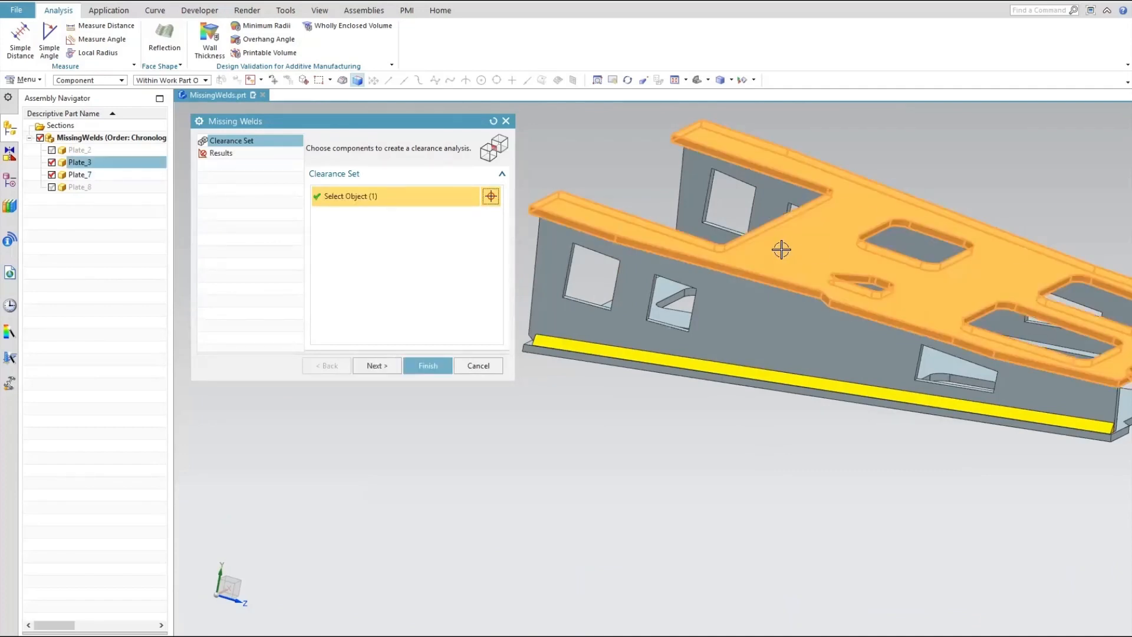
pyautogui.click(736, 311)
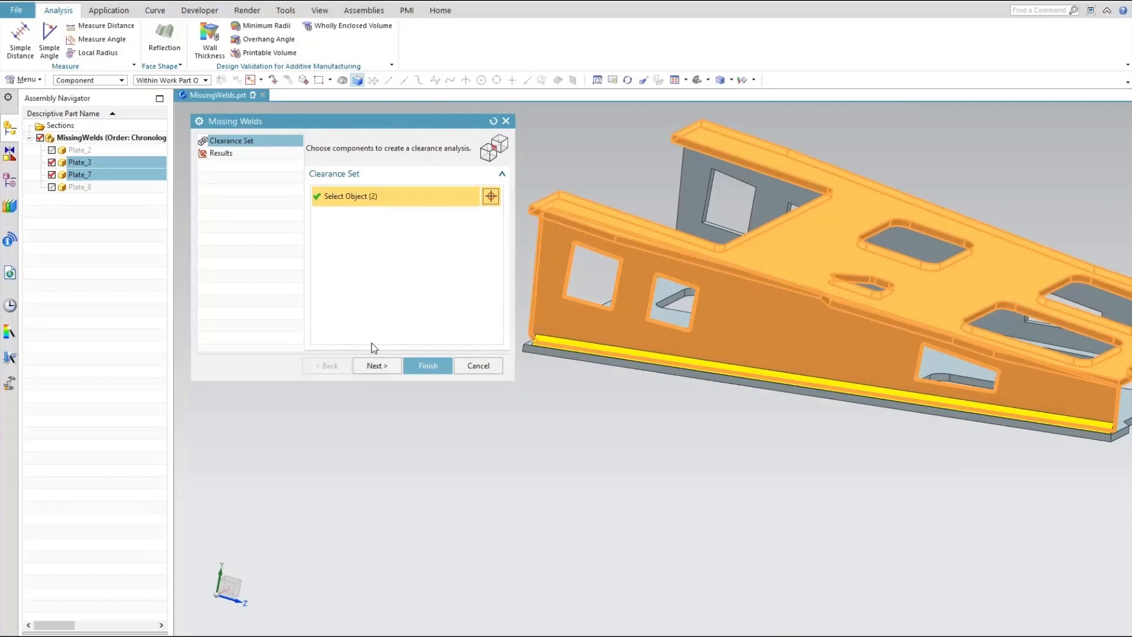
pyautogui.click(373, 366)
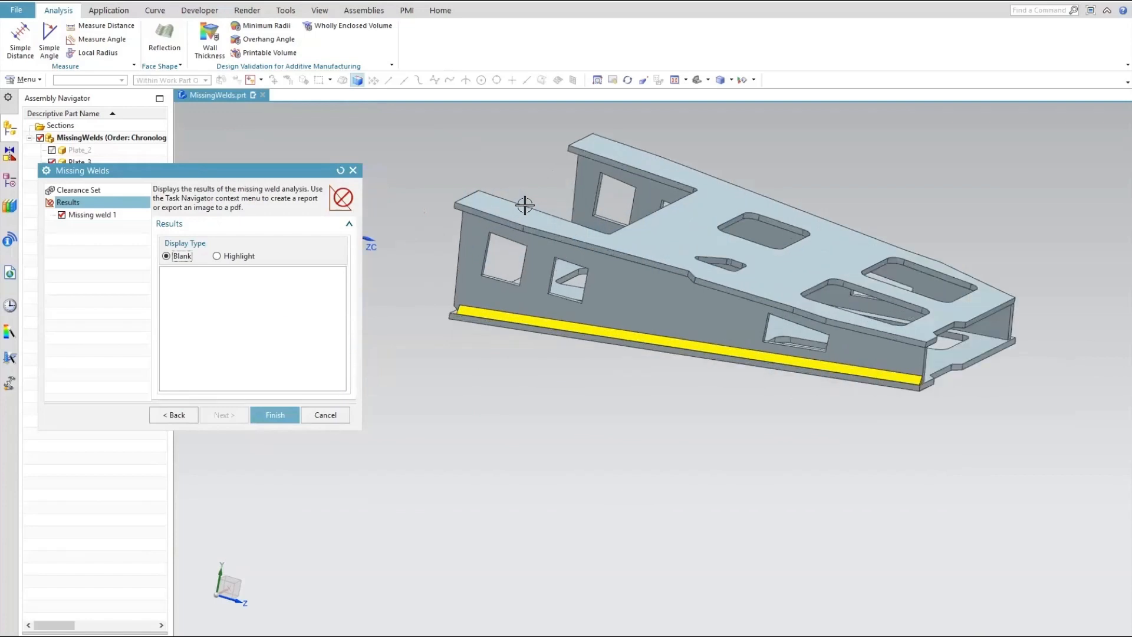
# Show the Missing weld 1 result with the Blank display type and examine its two plates.
pyautogui.click(86, 215)
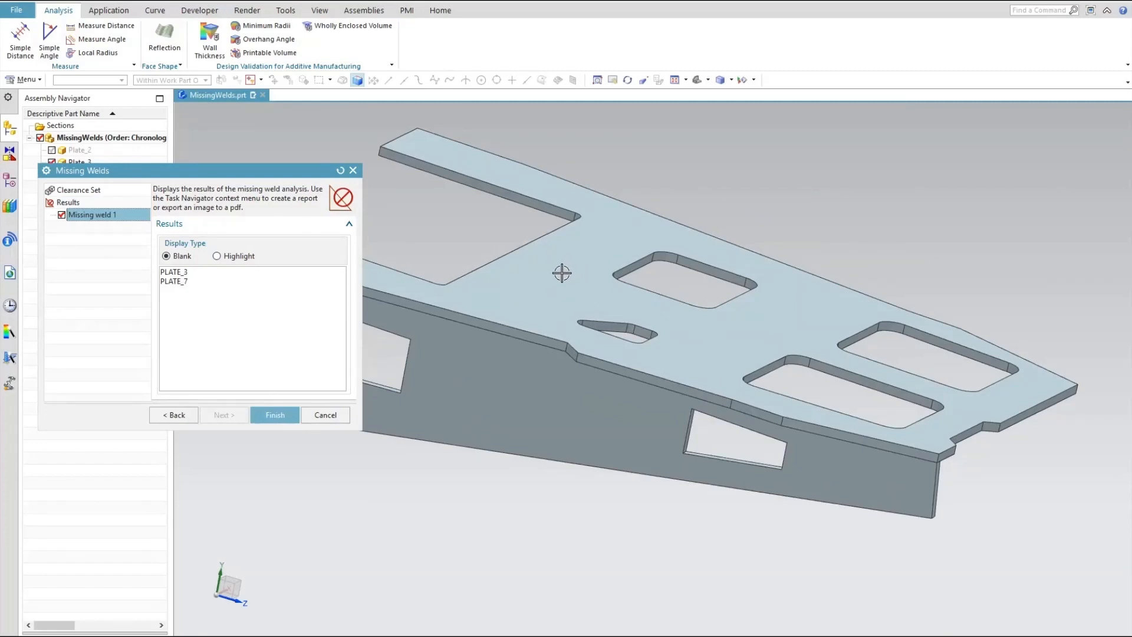
pyautogui.scroll(2, 505, 361)
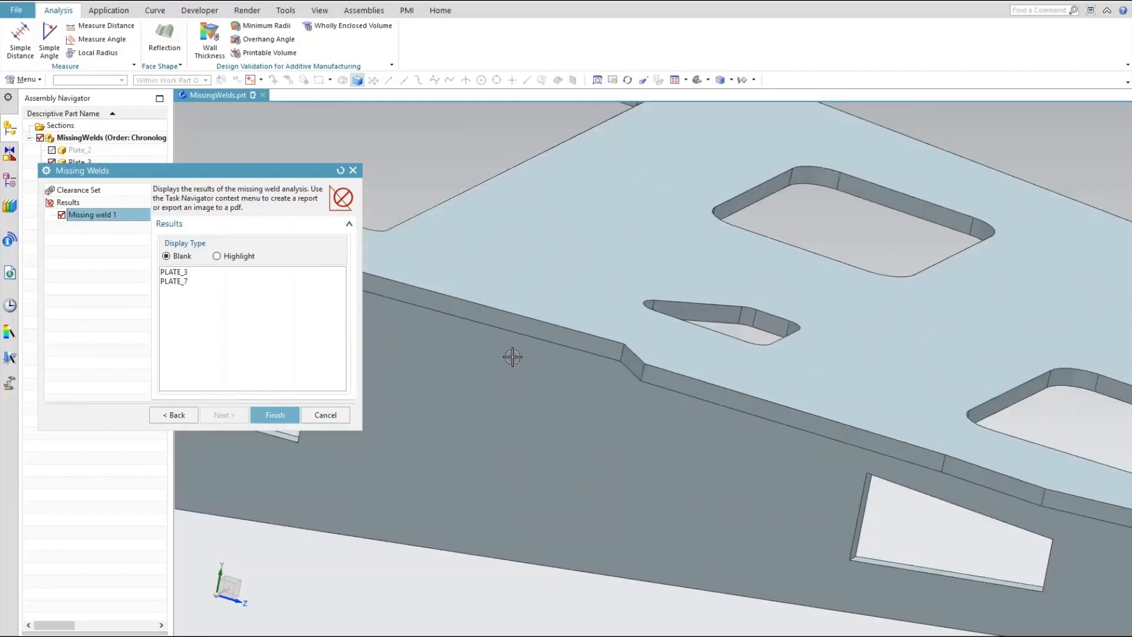
pyautogui.scroll(-5, 512, 356)
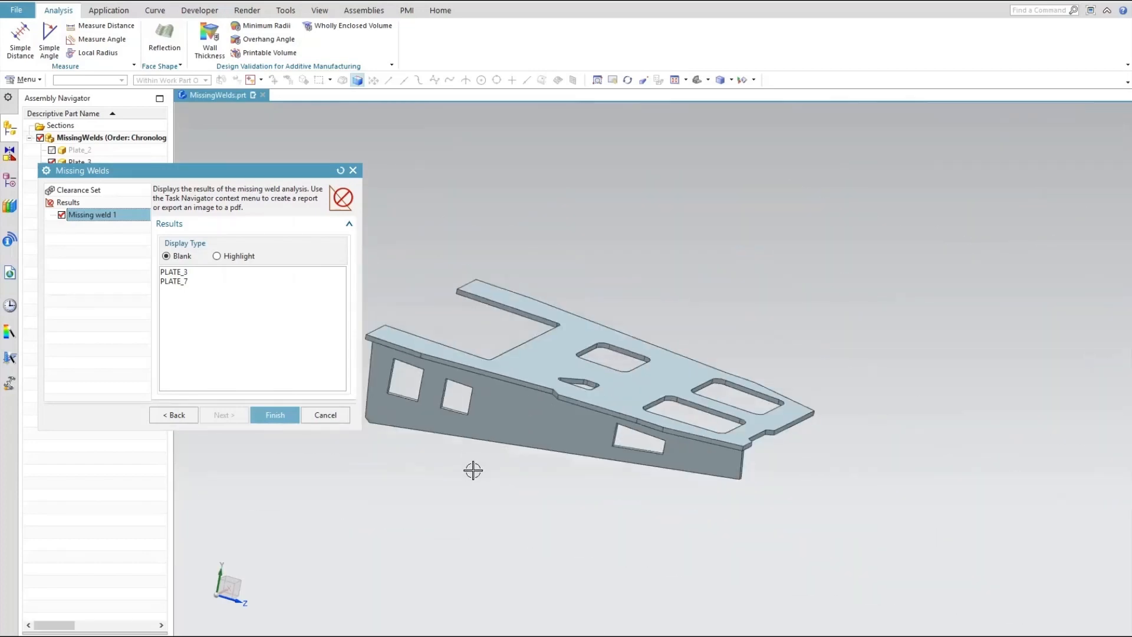
pyautogui.click(627, 79)
pyautogui.moveTo(556, 286); pyautogui.dragTo(521, 392)
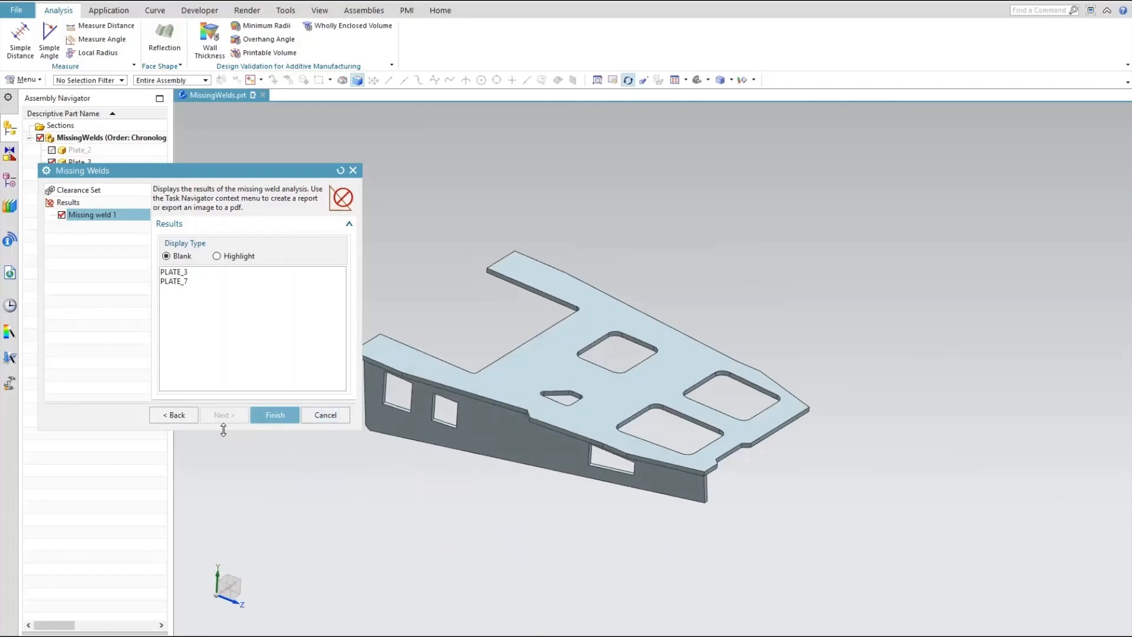
# Return to the clearance set, add Plate_2 and Plate_8 to the selected components, and rerun the missing weld analysis.
pyautogui.click(187, 415)
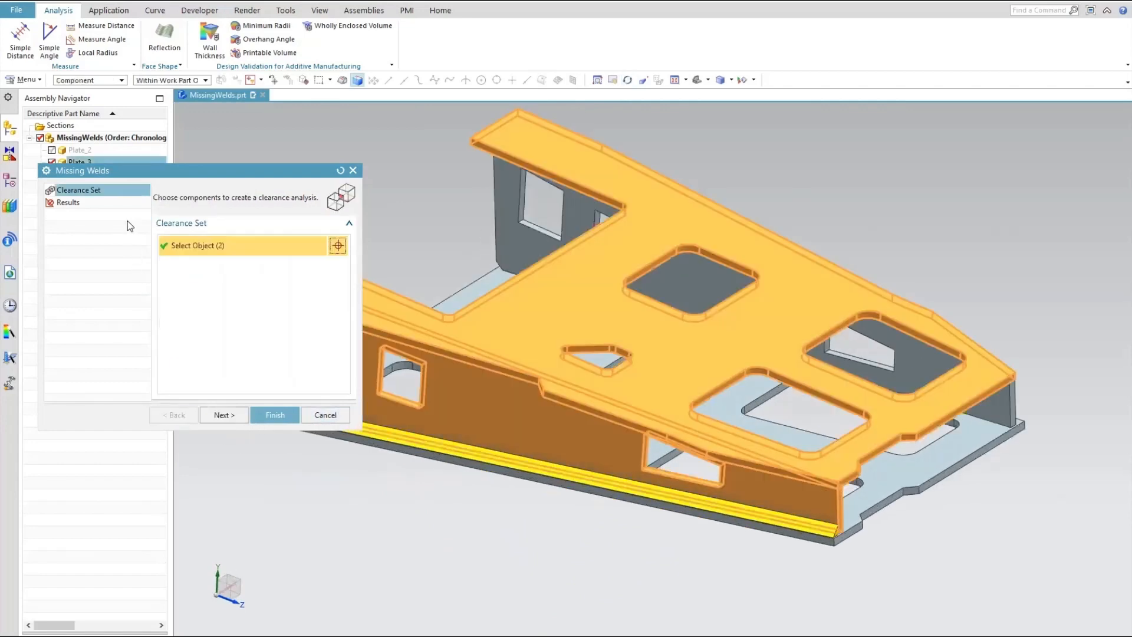
pyautogui.scroll(-3, 535, 198)
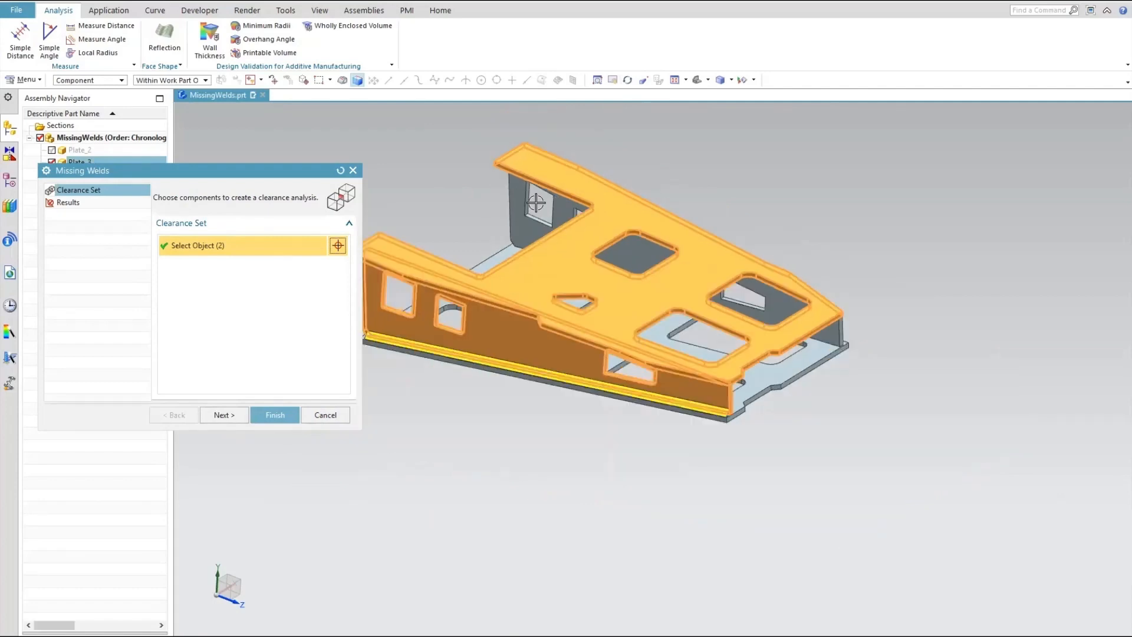
pyautogui.click(627, 79)
pyautogui.moveTo(576, 308); pyautogui.dragTo(646, 249)
pyautogui.moveTo(675, 310); pyautogui.dragTo(652, 412)
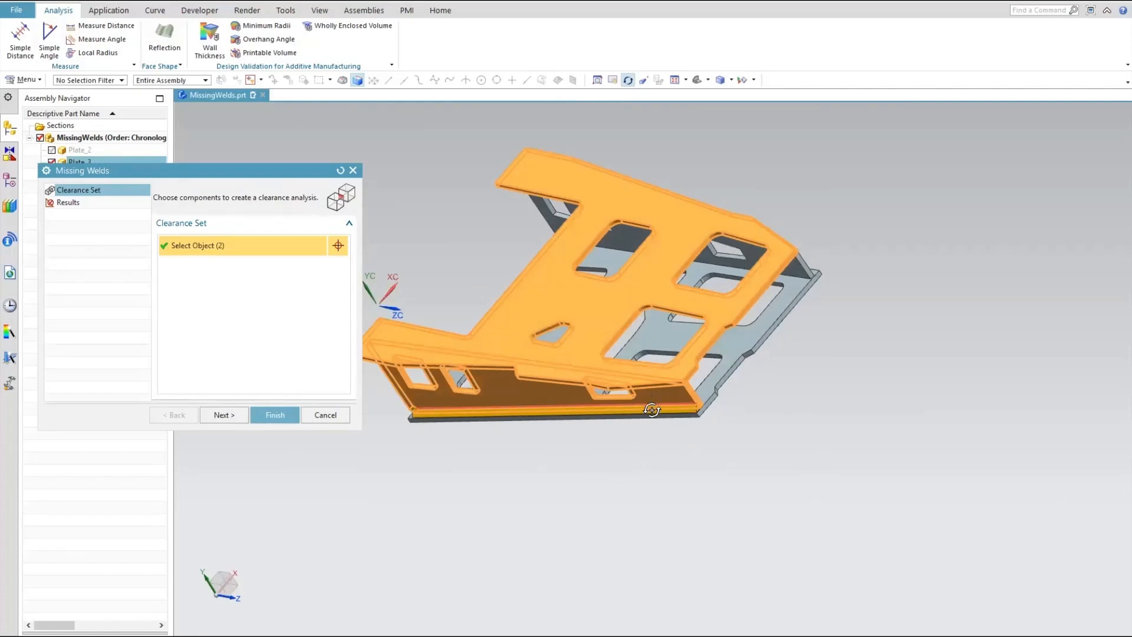
pyautogui.moveTo(782, 404); pyautogui.dragTo(632, 237)
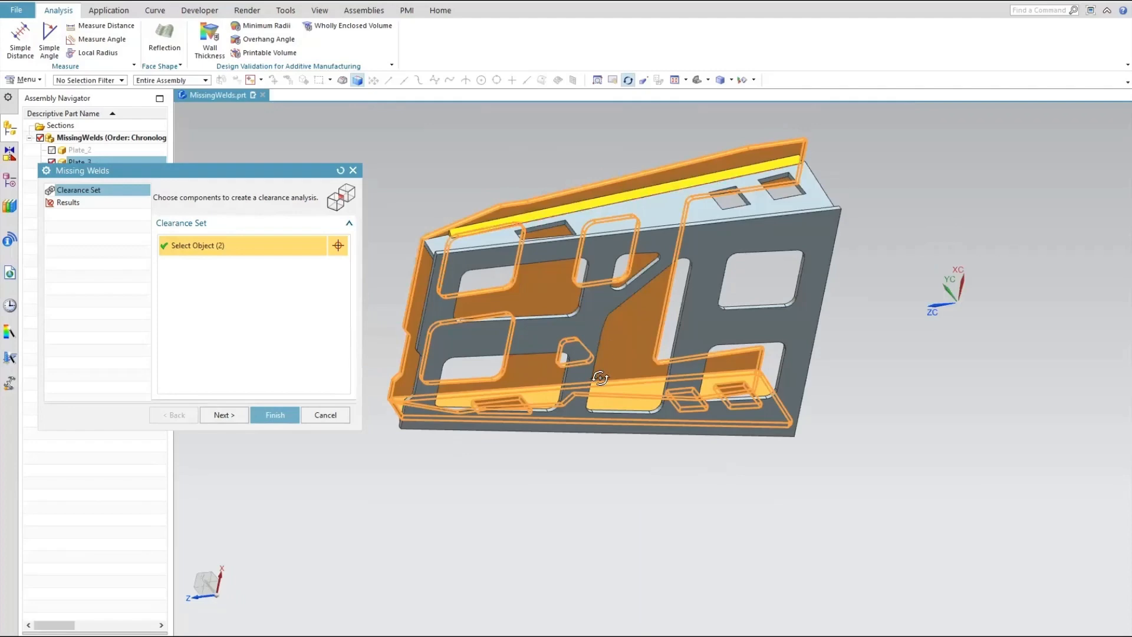
pyautogui.moveTo(602, 392); pyautogui.dragTo(501, 304)
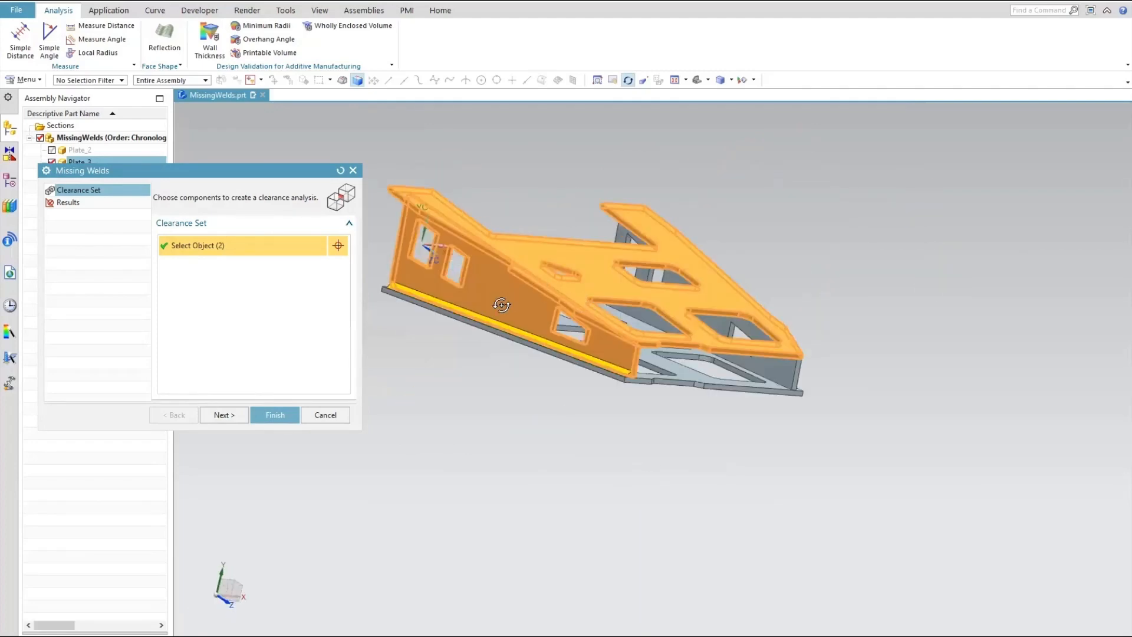
pyautogui.moveTo(712, 405); pyautogui.dragTo(626, 299)
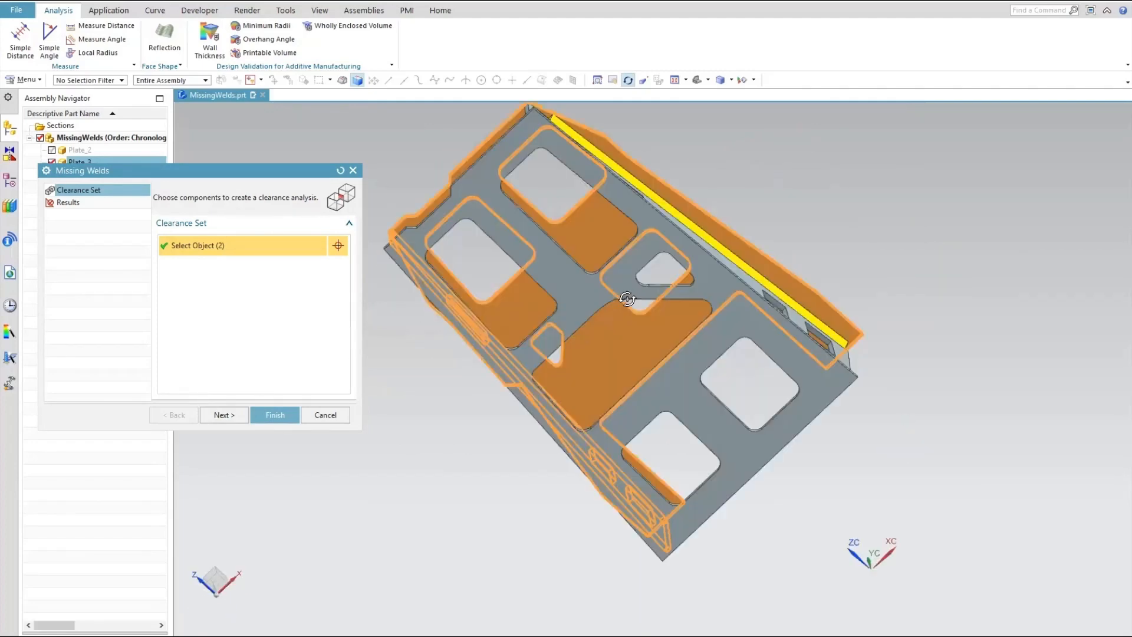
pyautogui.moveTo(642, 387); pyautogui.dragTo(632, 416)
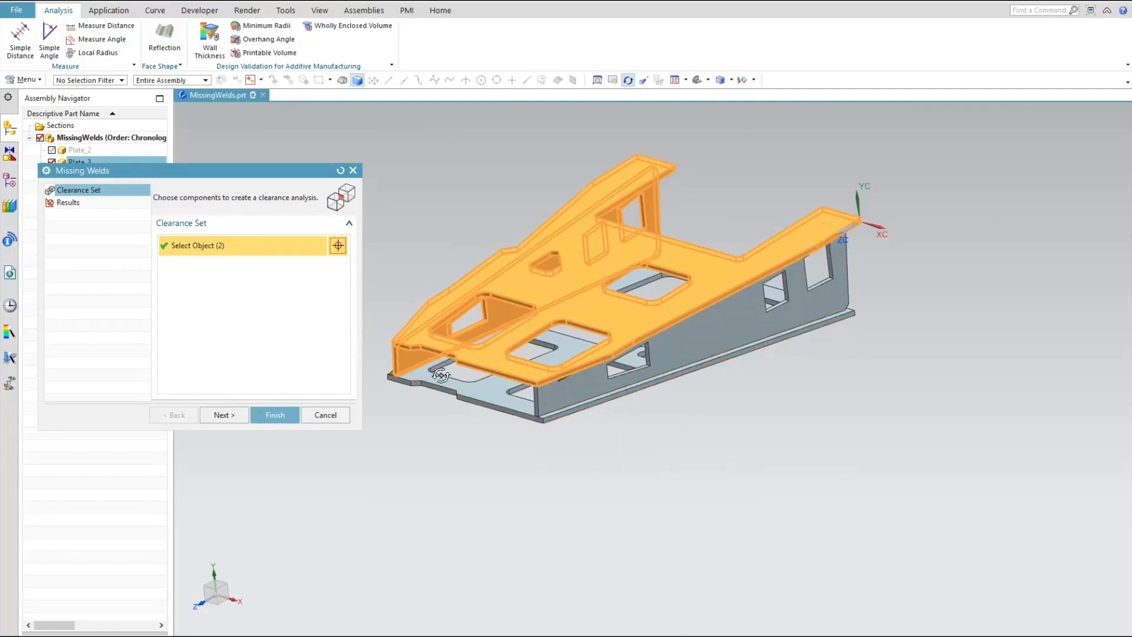
pyautogui.click(627, 80)
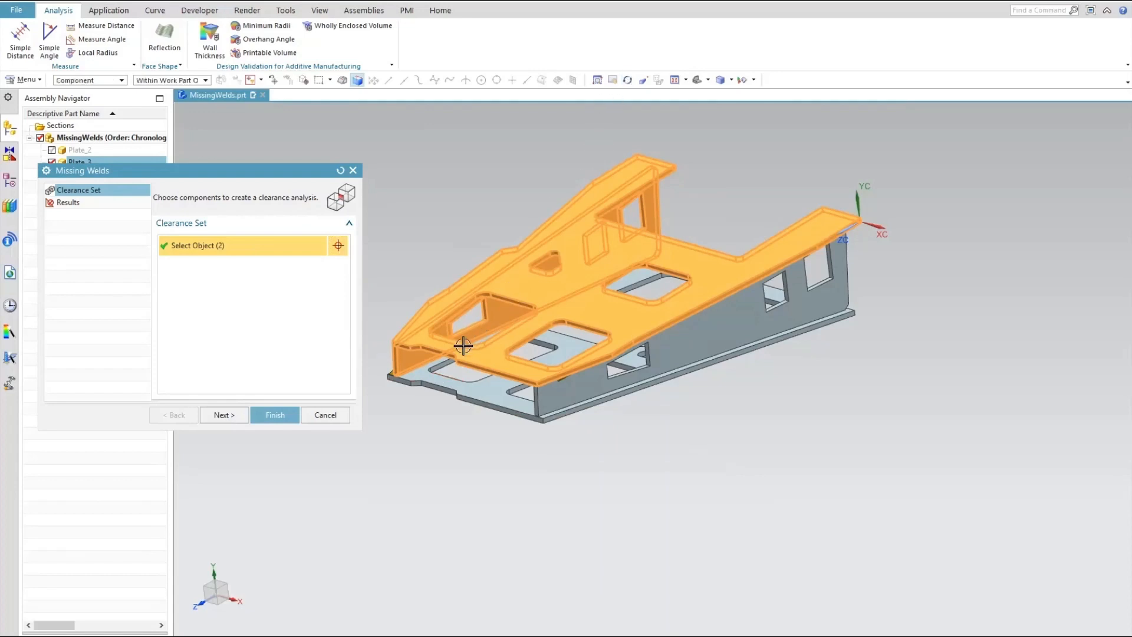
pyautogui.click(428, 376)
pyautogui.click(683, 349)
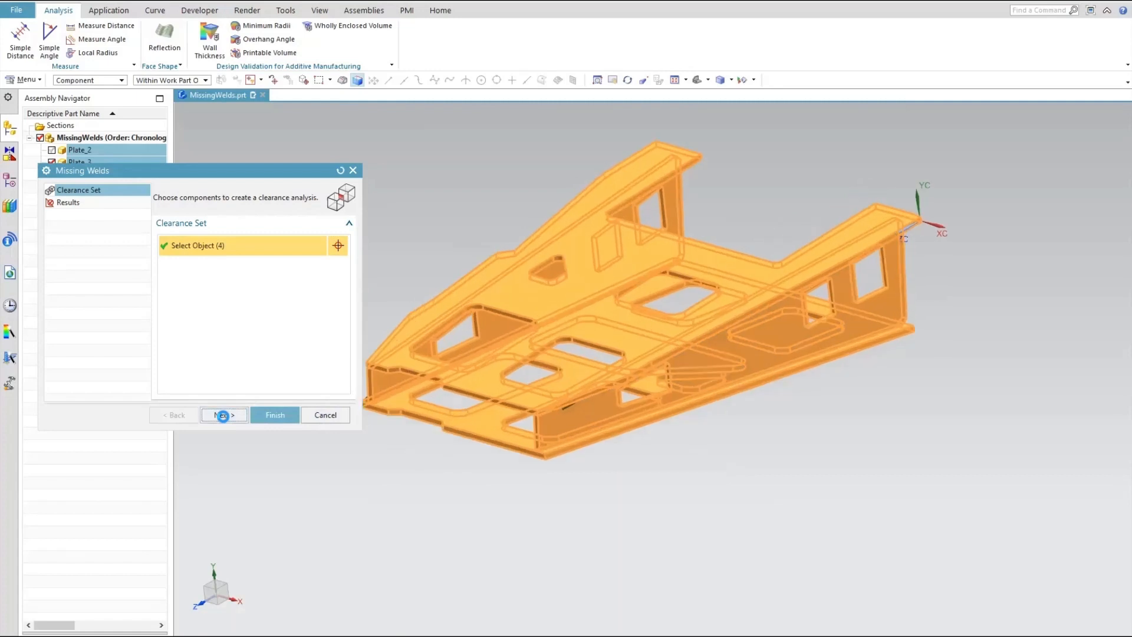
pyautogui.click(223, 416)
# Examine the assembly from below and isolate the plates of Missing weld 1 in the results.
pyautogui.scroll(-2, 648, 260)
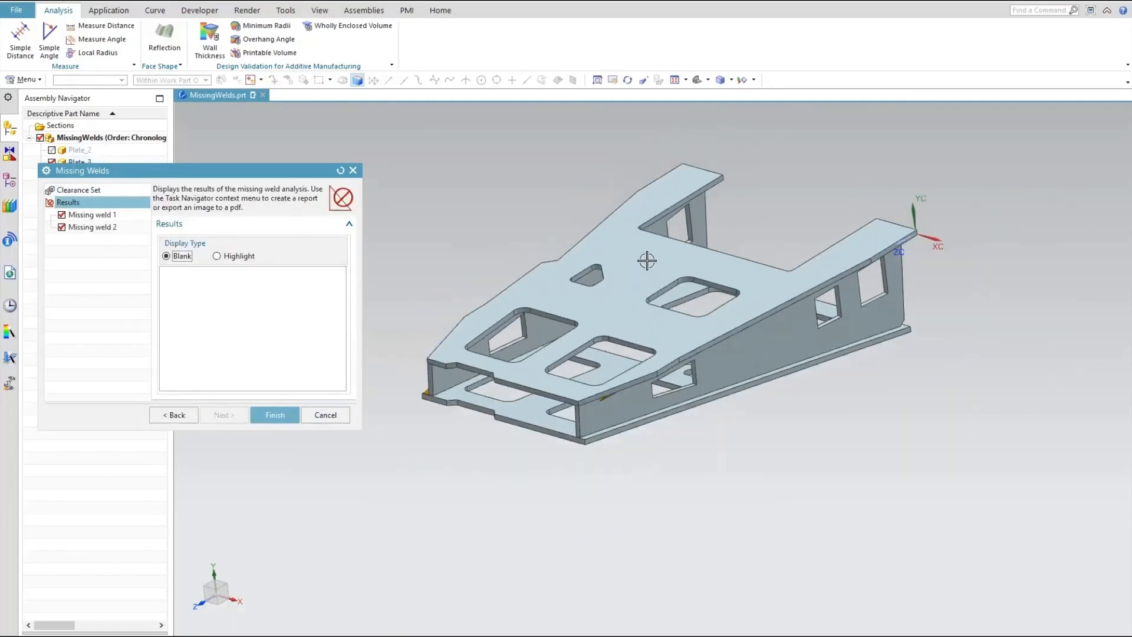
pyautogui.click(629, 81)
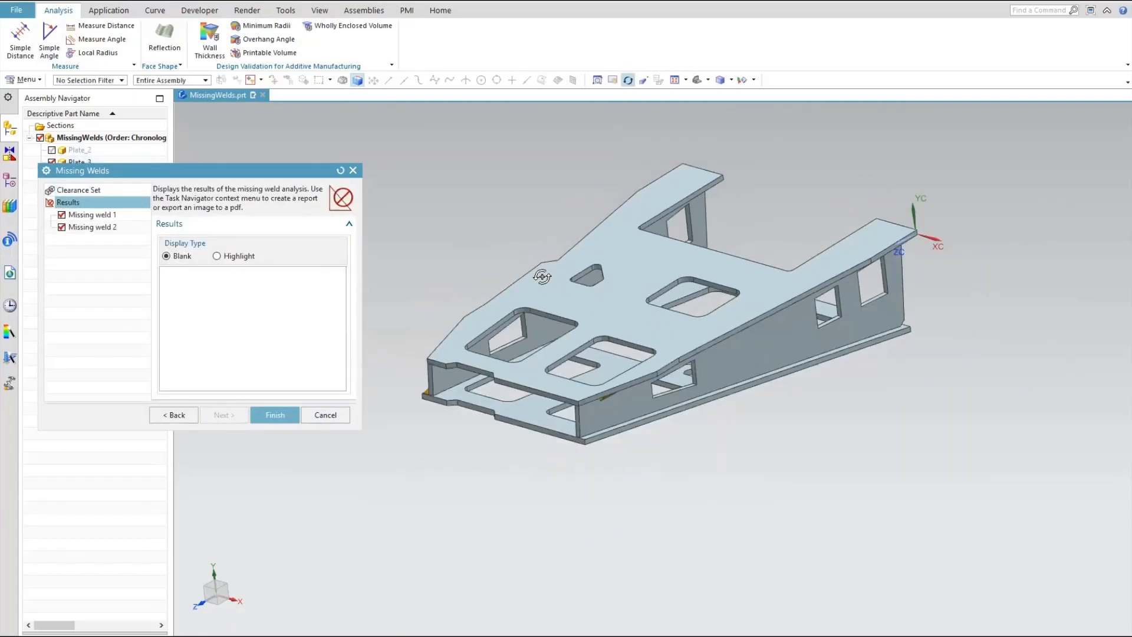
pyautogui.moveTo(541, 277); pyautogui.dragTo(555, 199)
pyautogui.moveTo(652, 227); pyautogui.dragTo(658, 200)
pyautogui.moveTo(510, 274); pyautogui.dragTo(581, 291)
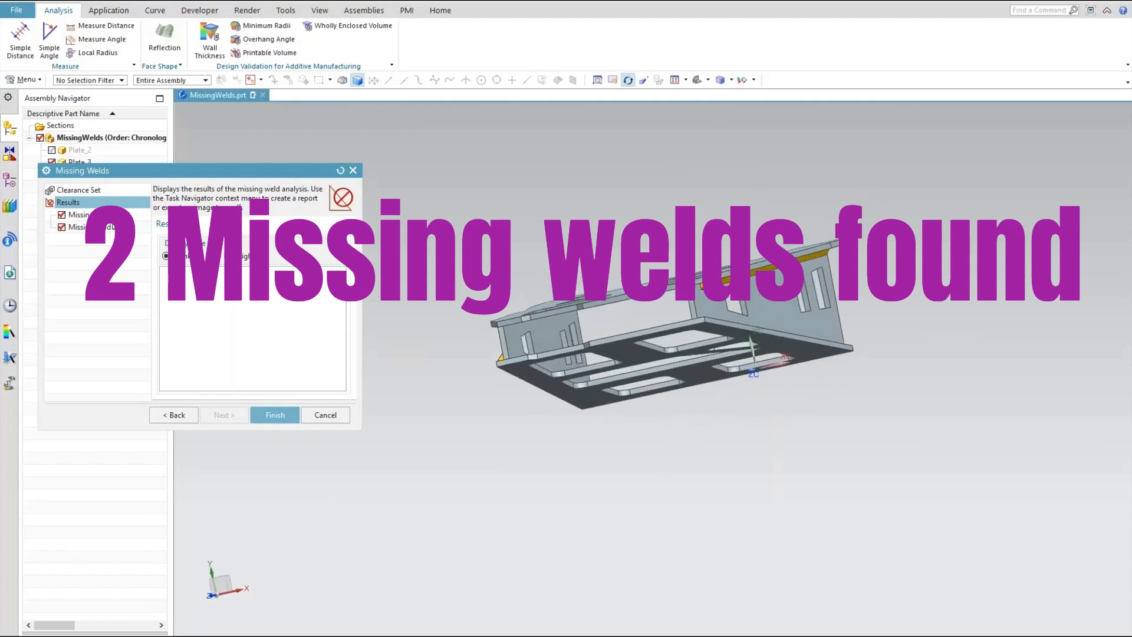
pyautogui.click(90, 215)
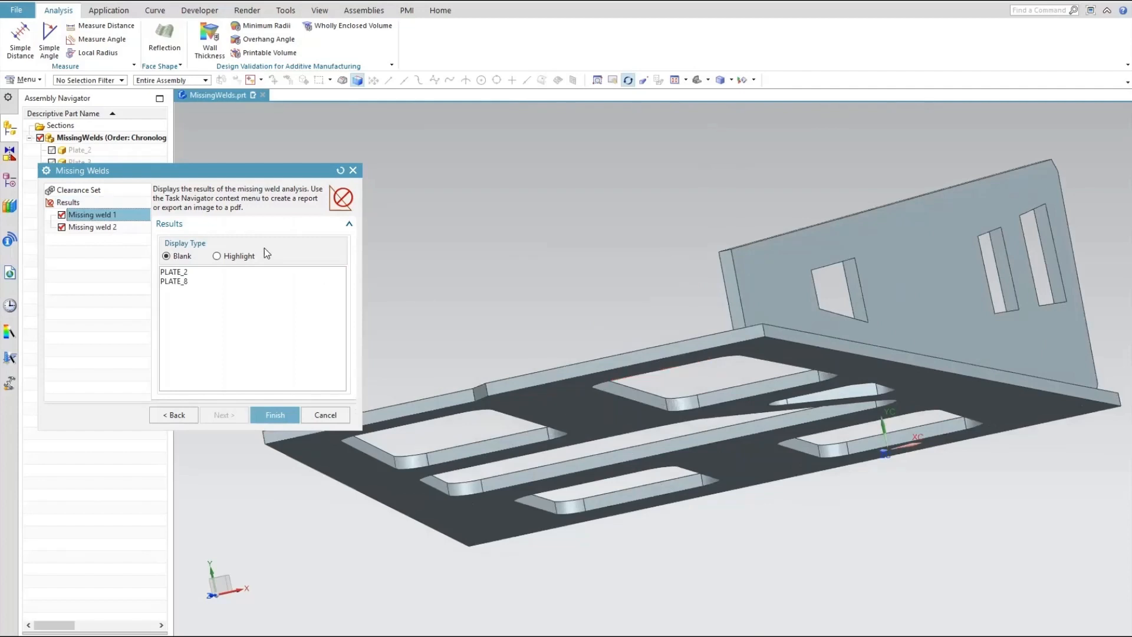
# Isolate the plates of Missing weld 2 and examine the joint between them.
pyautogui.click(92, 227)
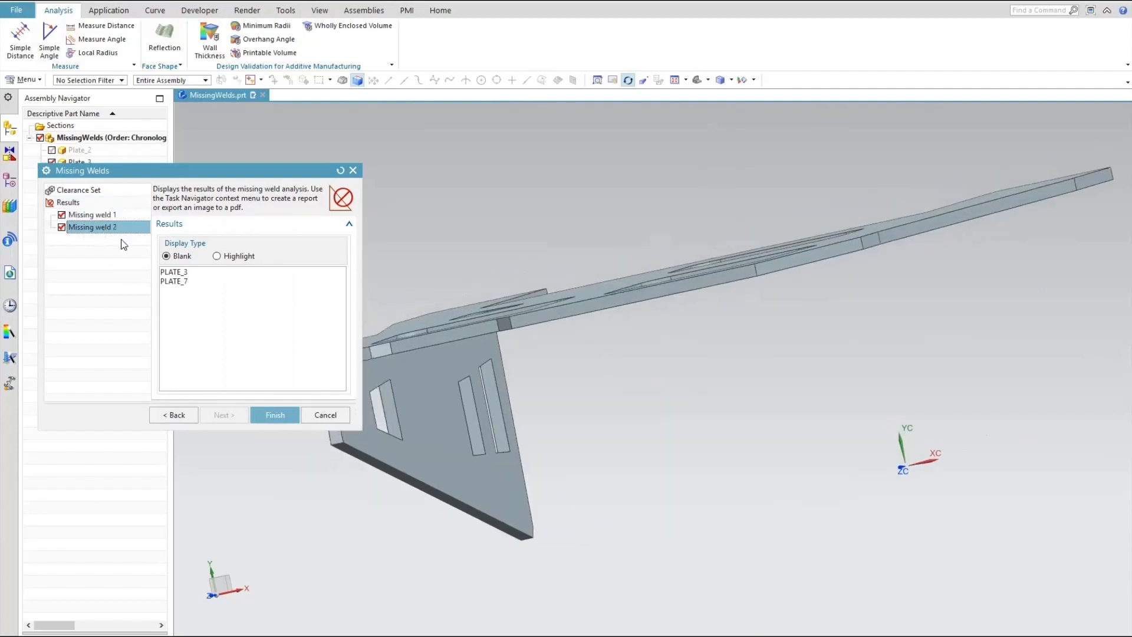
pyautogui.scroll(3, 559, 226)
pyautogui.scroll(-4, 560, 226)
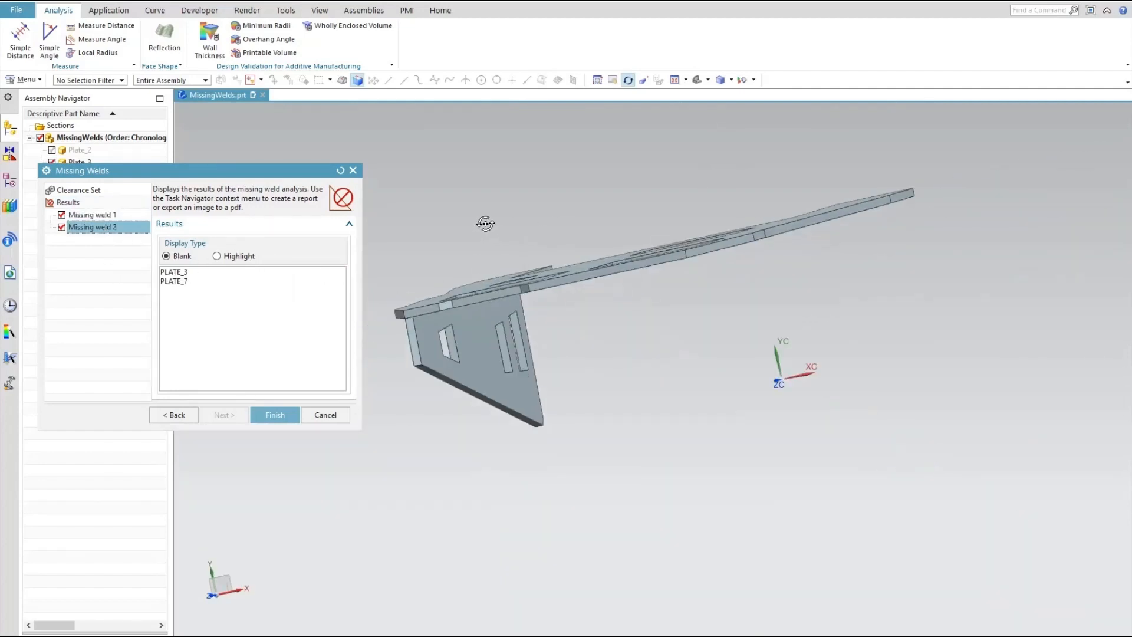
pyautogui.moveTo(514, 224)
pyautogui.mouseDown()
pyautogui.moveTo(532, 237)
pyautogui.moveTo(534, 219)
pyautogui.mouseUp()
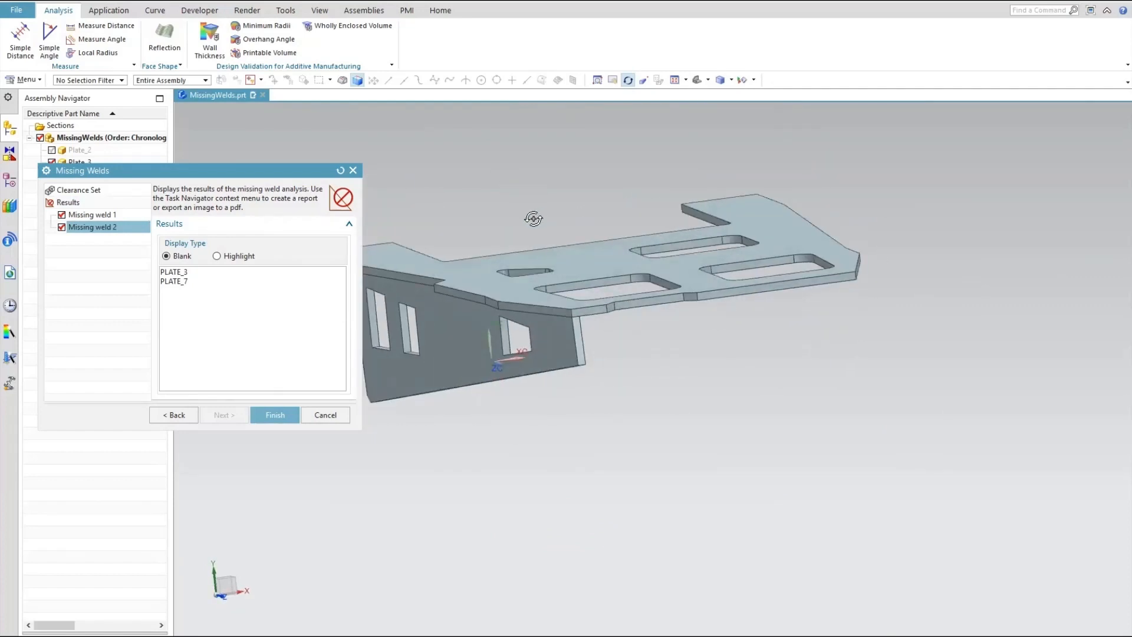
# Set the results display type to Highlight and inspect the Missing weld 2 plates within the full assembly.
pyautogui.click(217, 256)
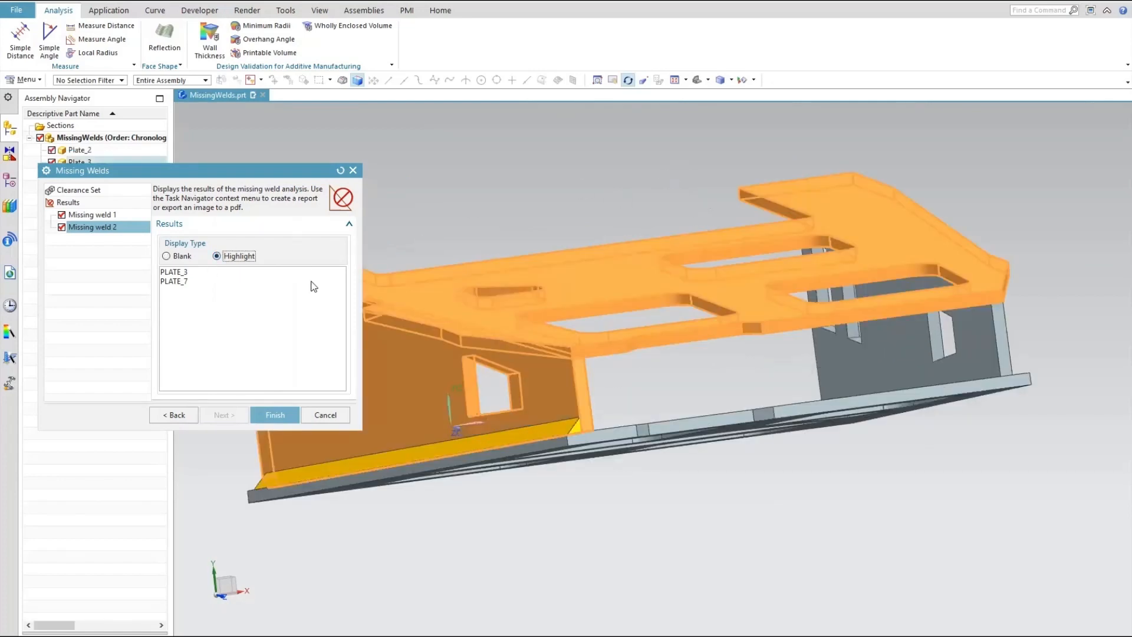
pyautogui.scroll(-3, 599, 197)
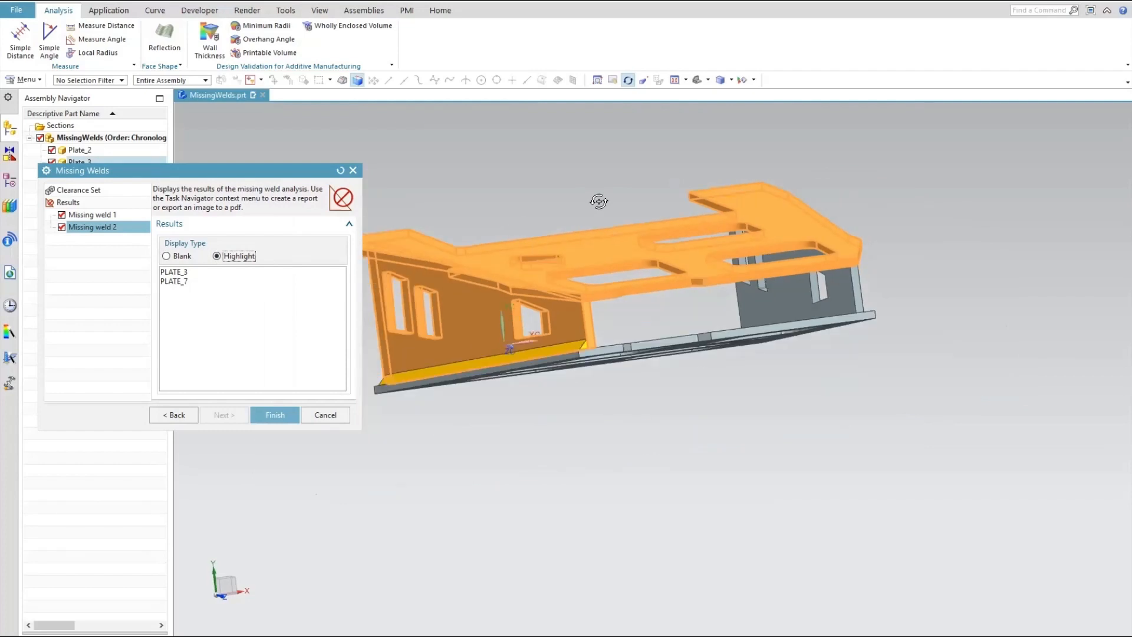
pyautogui.moveTo(547, 184); pyautogui.dragTo(568, 202, button='middle')
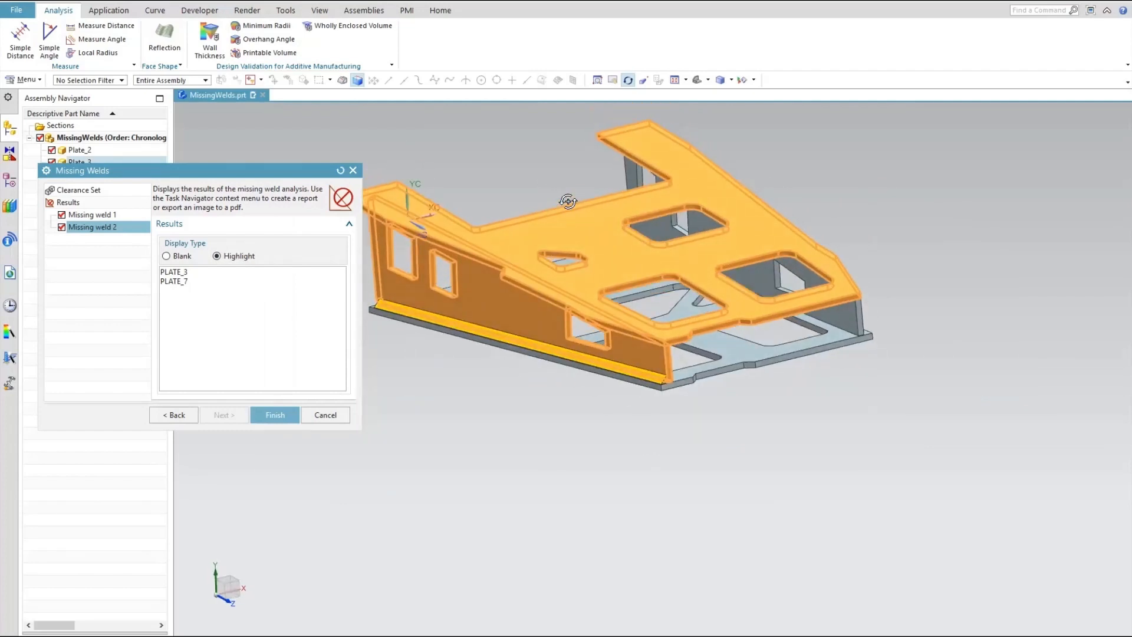